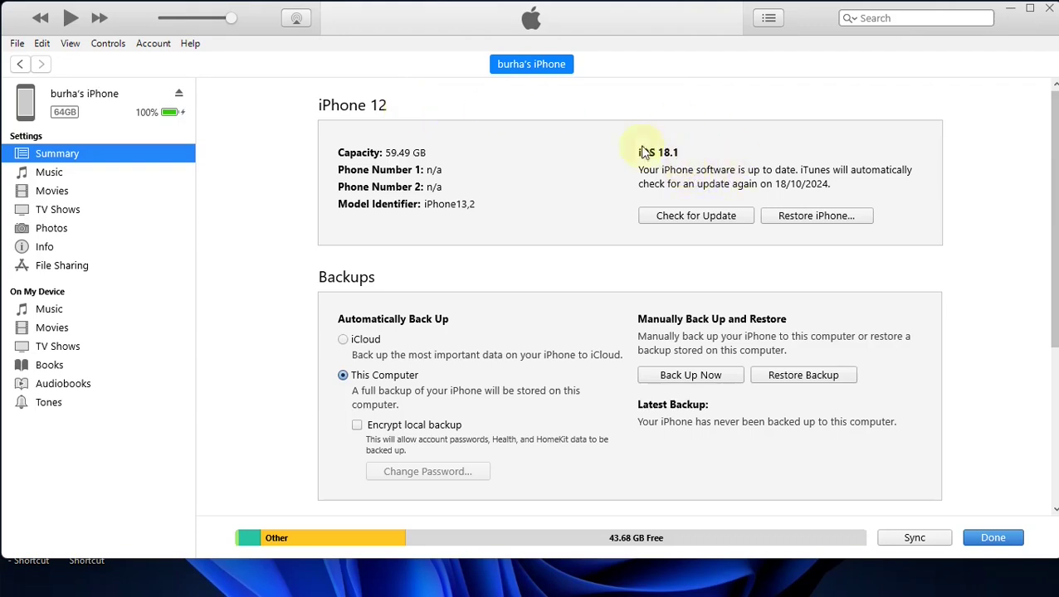
# Open the iPhone's File Sharing page in iTunes to list apps that can exchange documents.
pyautogui.click(68, 269)
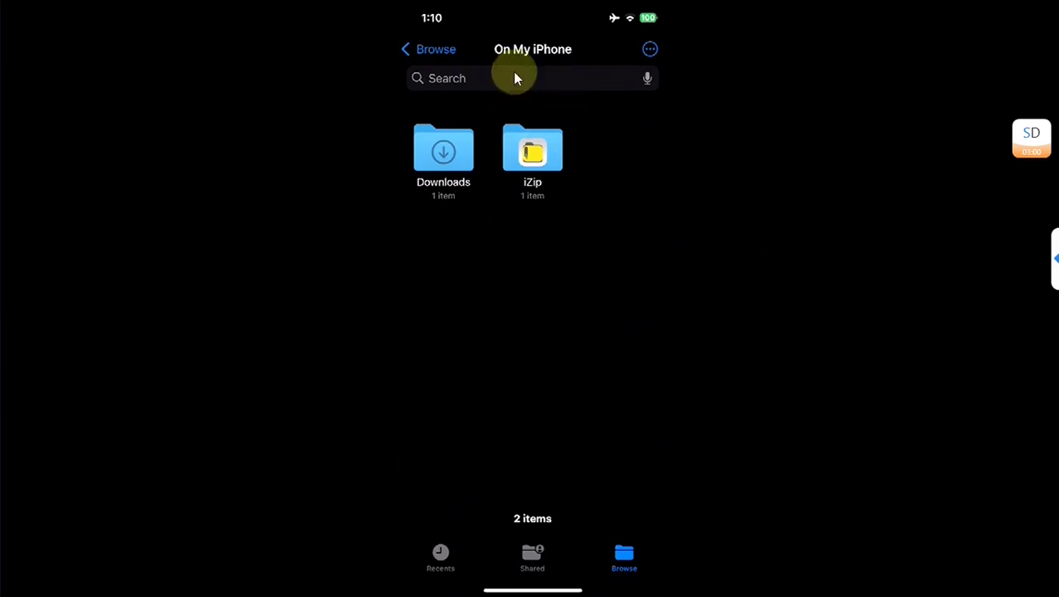
# Open the iZip folder under On My iPhone in the Files app.
pyautogui.click(539, 182)
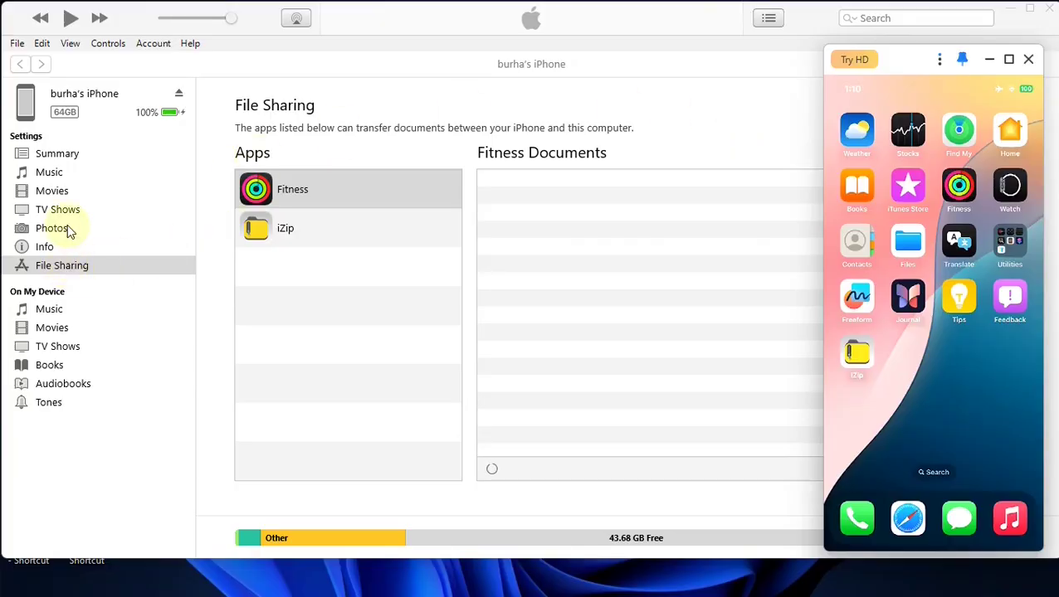
# Select iZip and add UTM.ipa from the PC's Downloads folder to its documents.
pyautogui.click(338, 231)
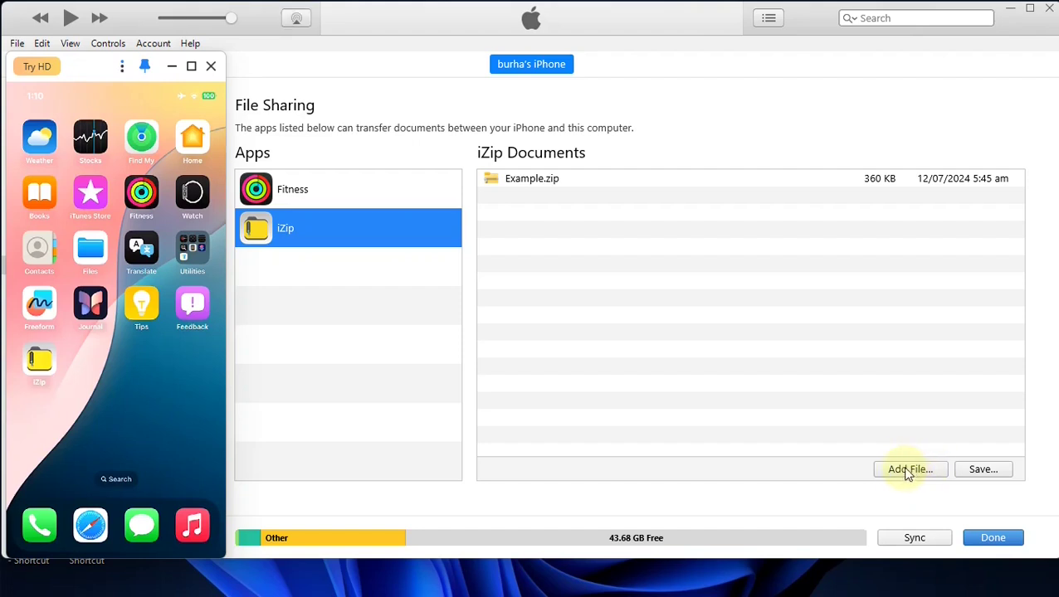
pyautogui.click(904, 470)
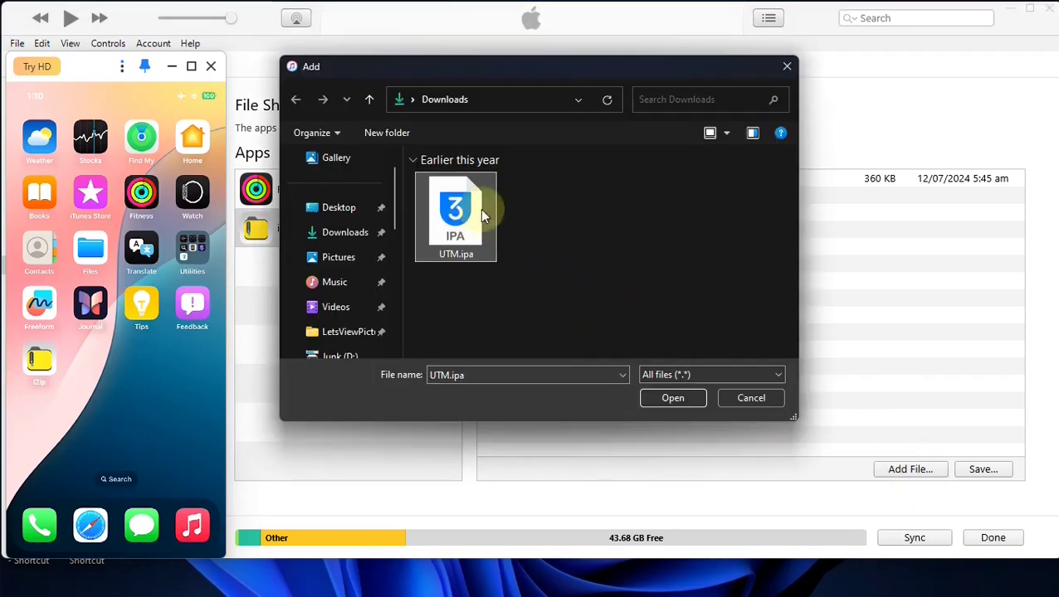
pyautogui.click(694, 403)
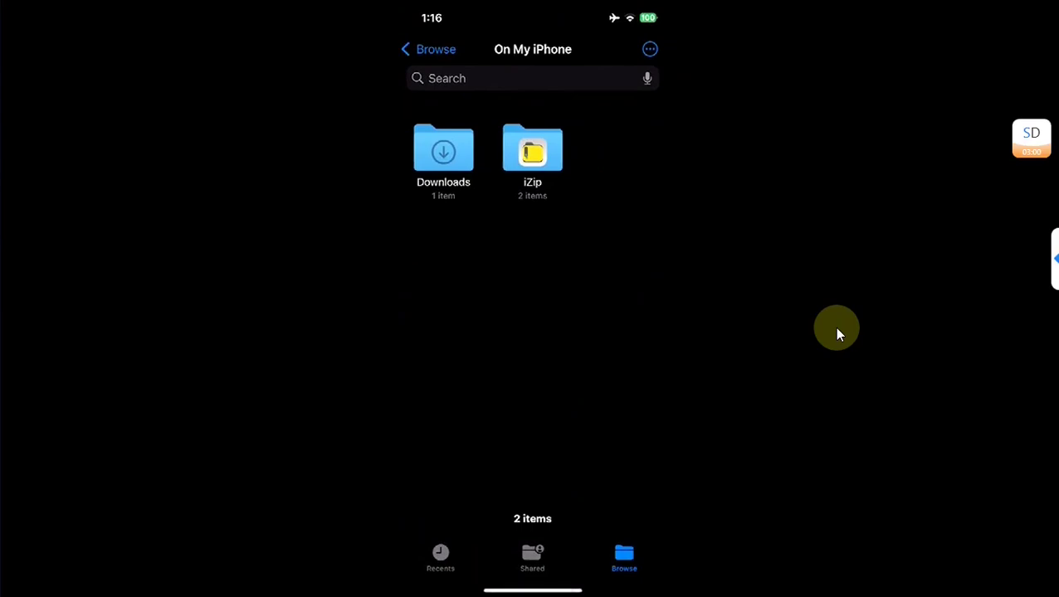
# In Files, open iZip and Downloads, using long-press menus to bring android-x86-4.3-20130725.iso into iZip.
pyautogui.click(540, 173)
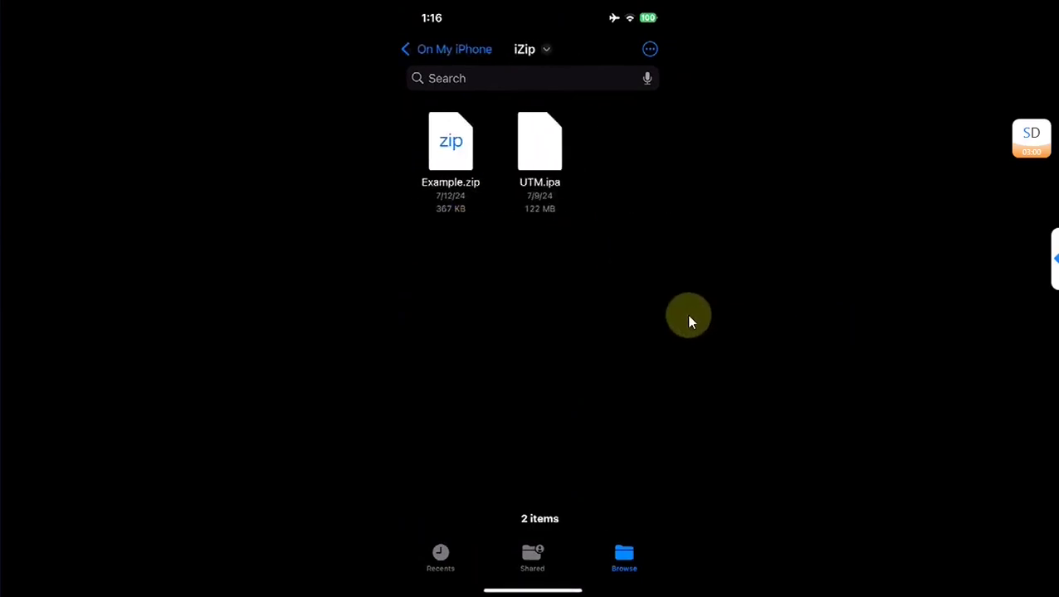
pyautogui.click(538, 157)
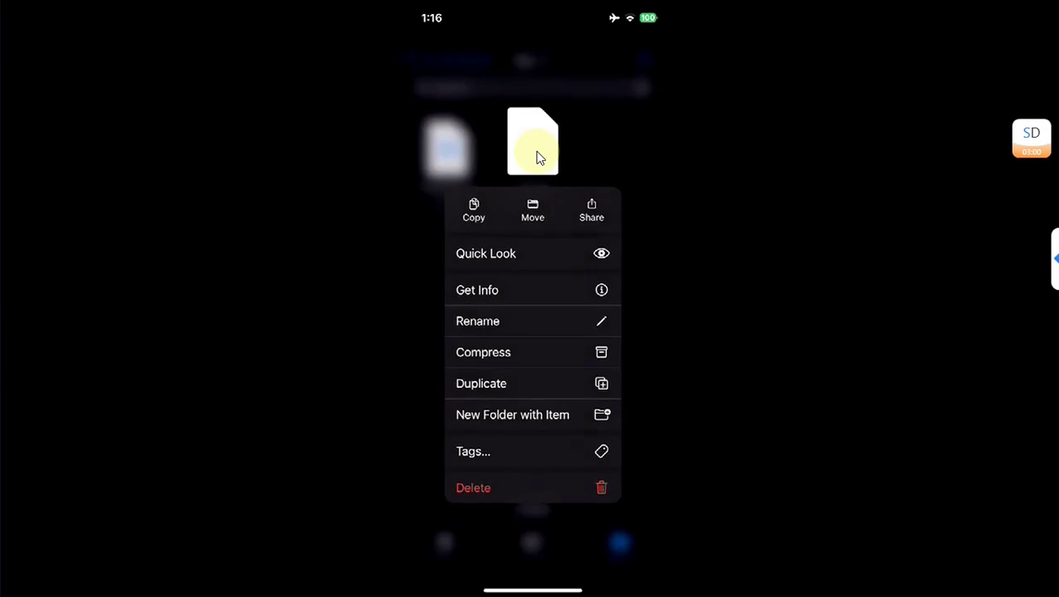
pyautogui.click(538, 158)
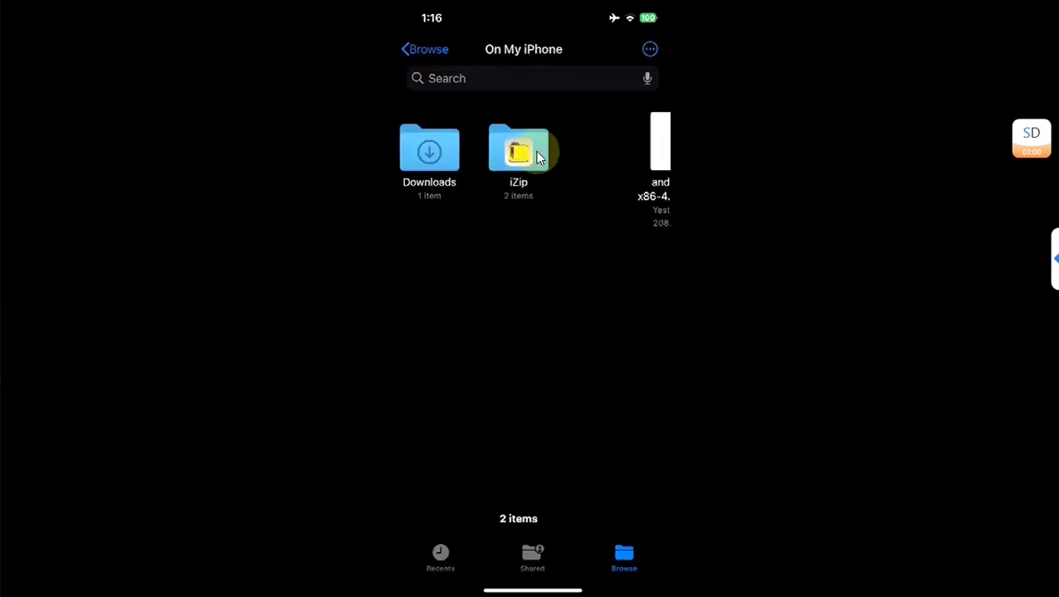
pyautogui.click(537, 155)
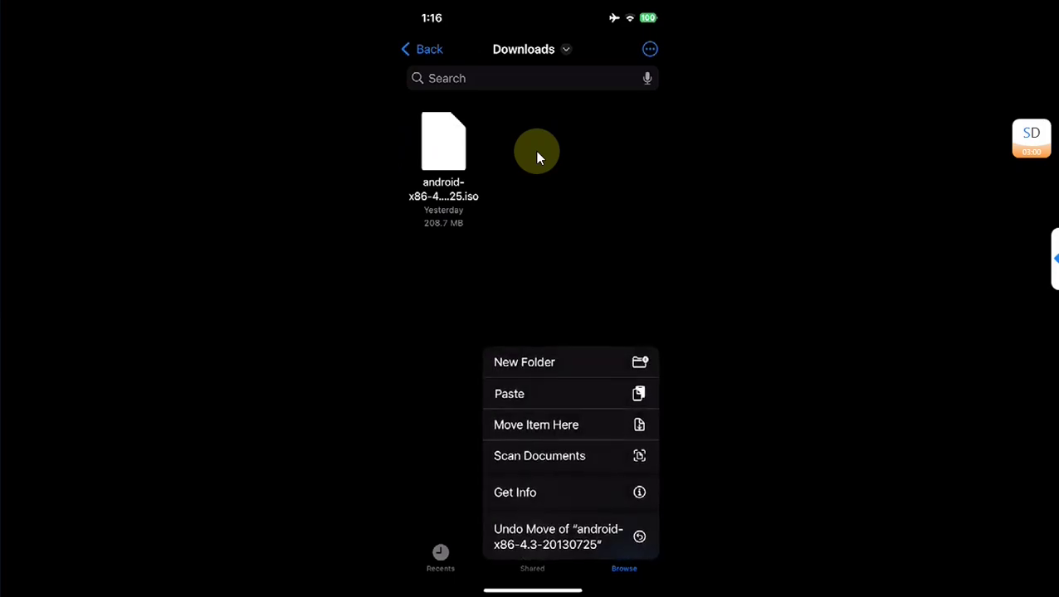
pyautogui.click(536, 424)
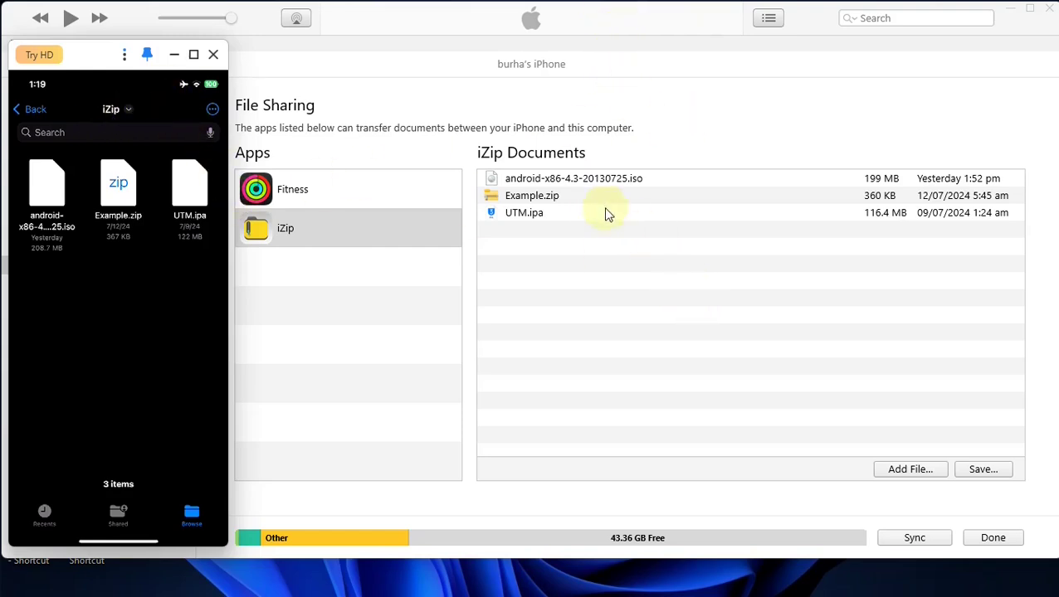
# Save android-x86-4.3-20130725.iso from iZip's documents into the PC's Downloads folder.
pyautogui.click(617, 184)
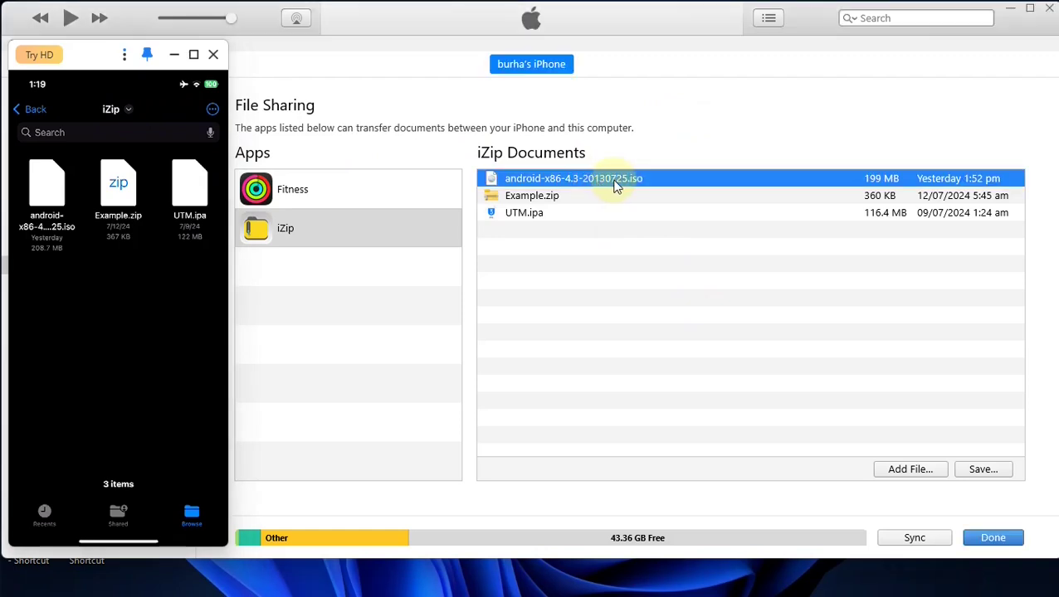
pyautogui.click(982, 470)
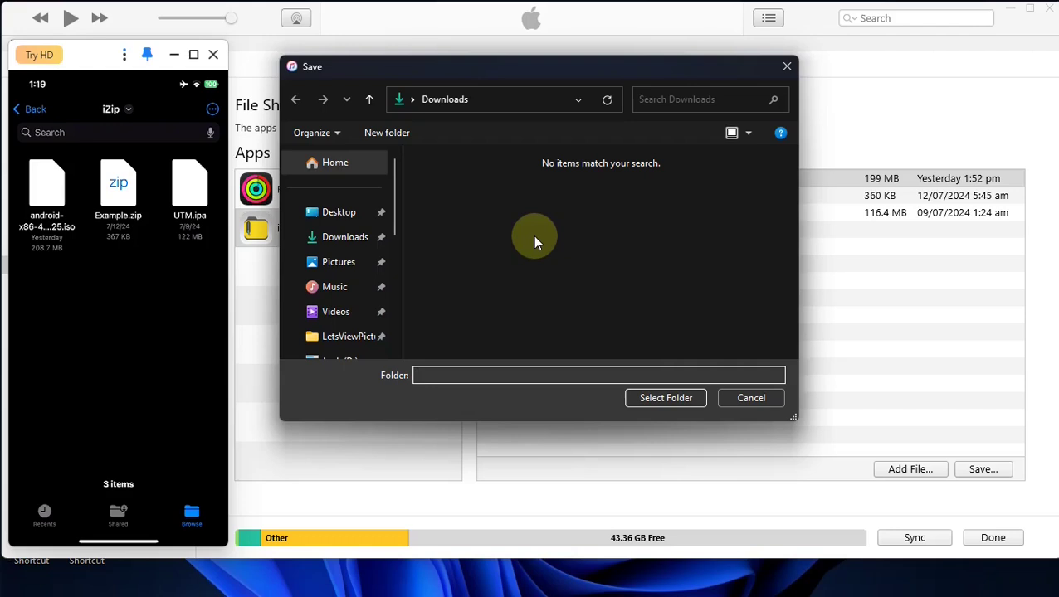
pyautogui.click(665, 400)
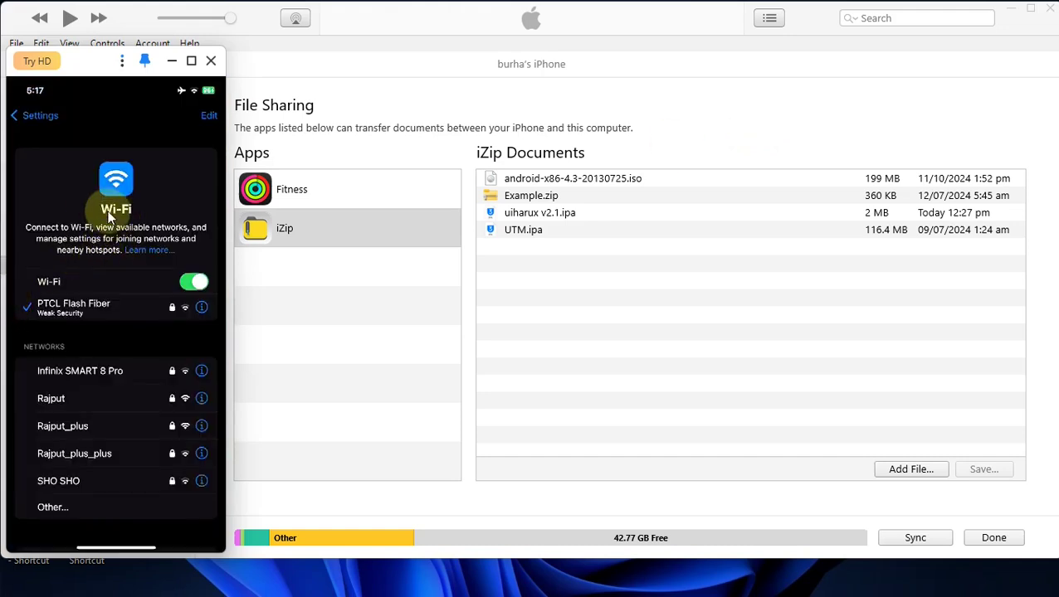
# Check the iPhone's Wi-Fi settings show it joined to PTCL Flash Fiber.
pyautogui.moveTo(924, 582)
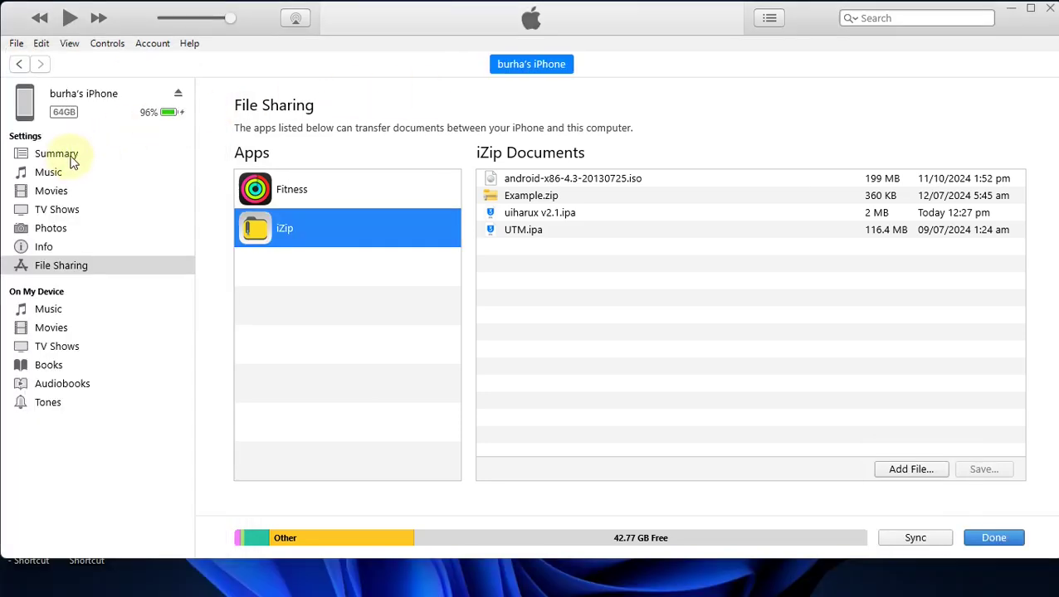
# On the Summary page, tick Sync with this iPhone over Wi-Fi, apply it, and sync.
pyautogui.click(71, 157)
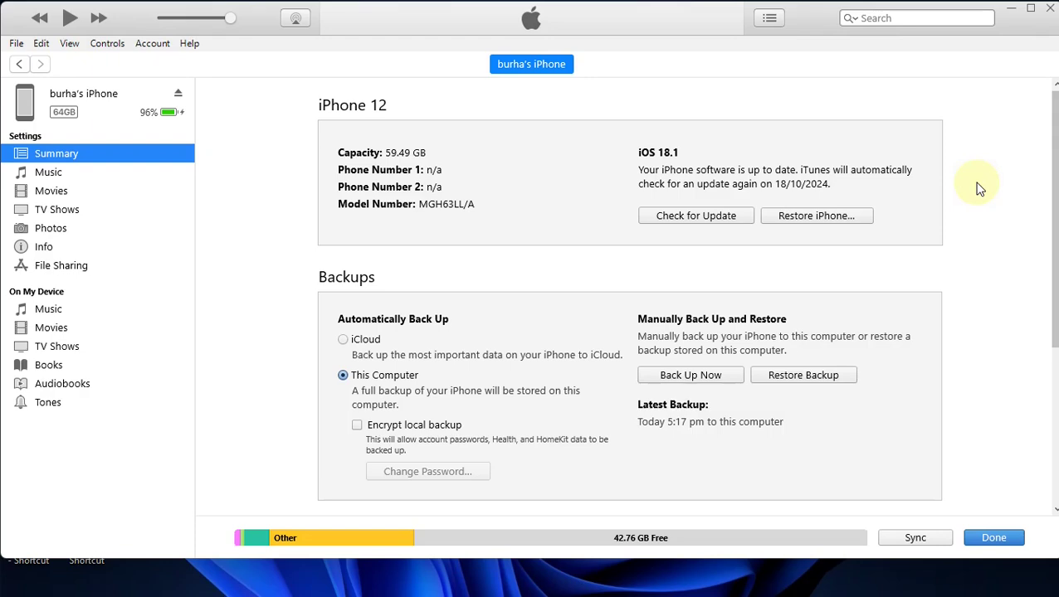
pyautogui.moveTo(1054, 140); pyautogui.dragTo(1056, 293)
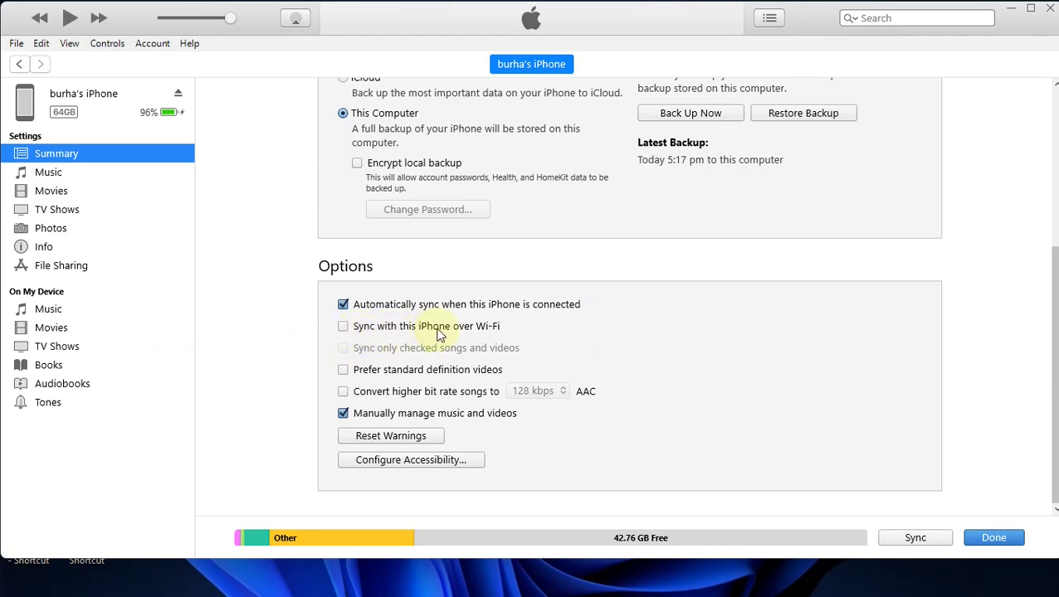
pyautogui.click(344, 329)
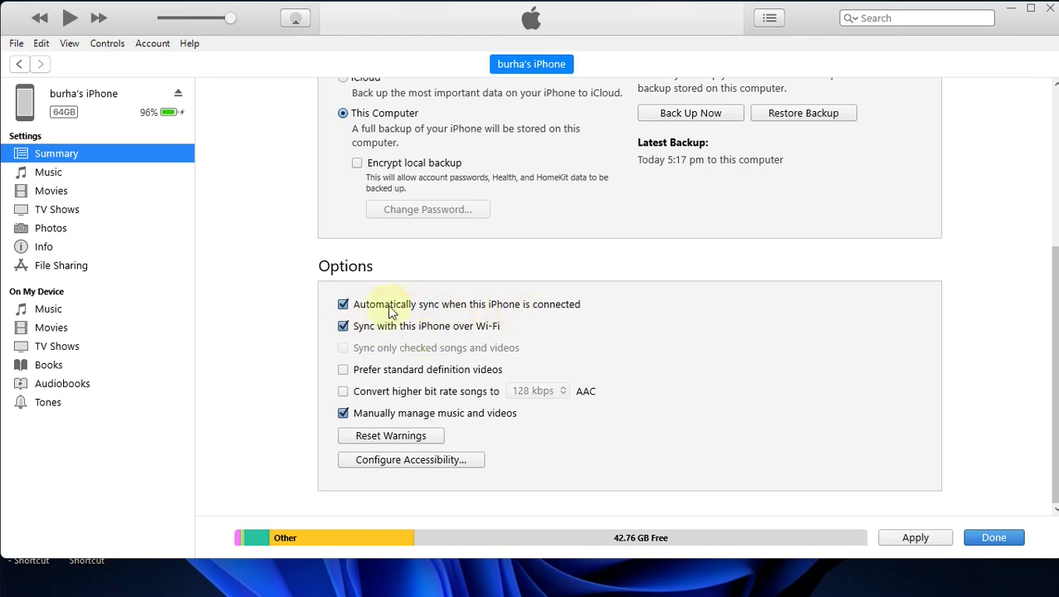
pyautogui.click(915, 540)
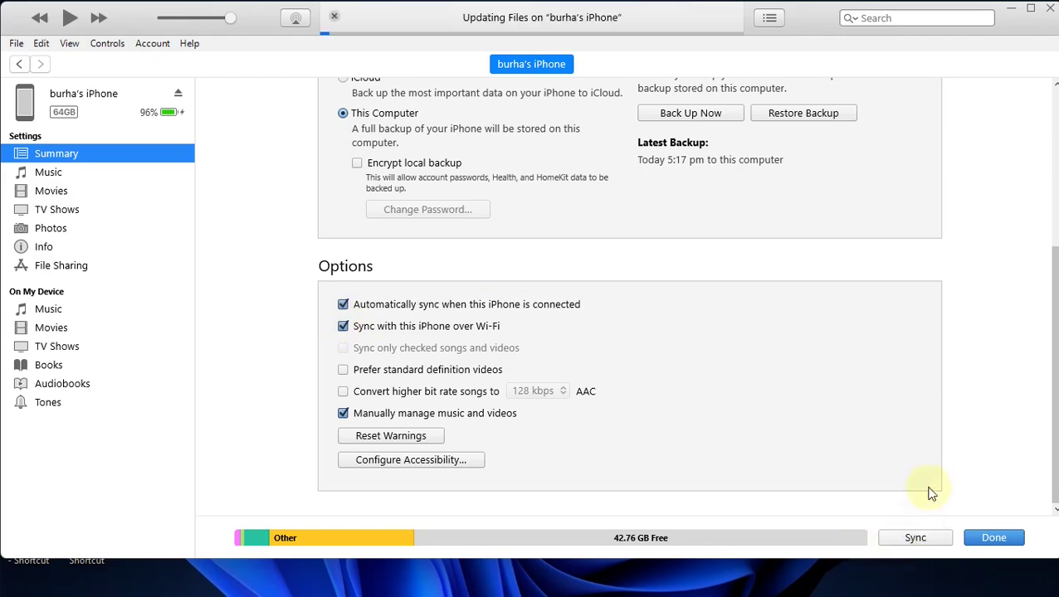
pyautogui.click(917, 536)
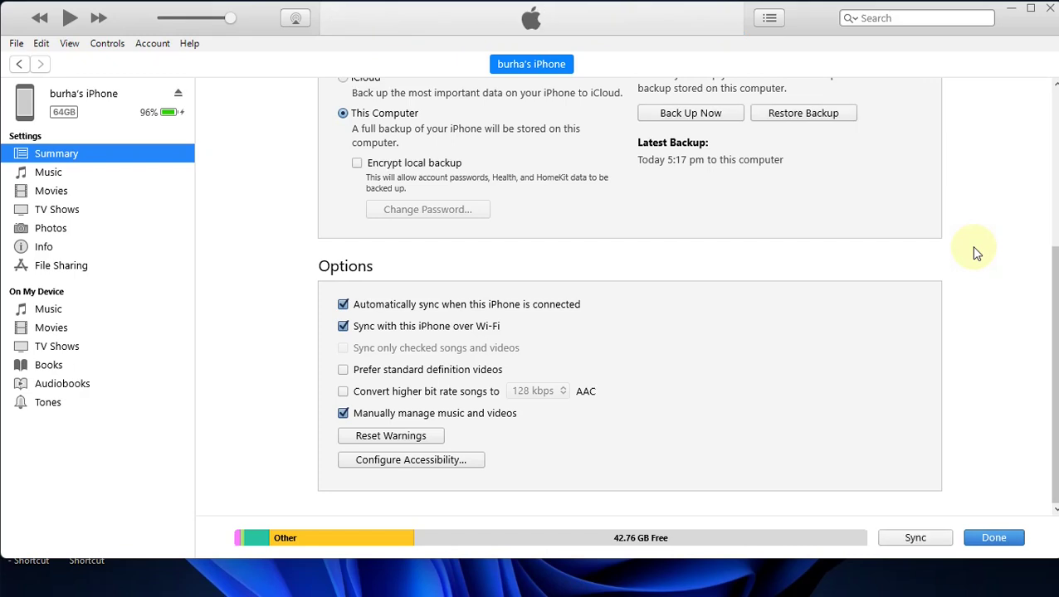
pyautogui.click(1051, 108)
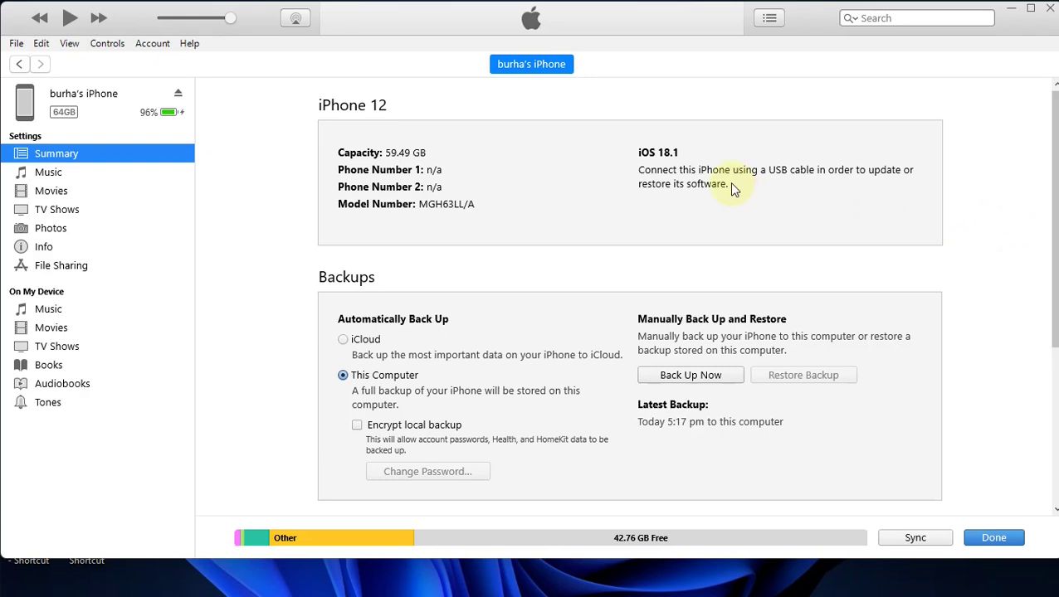
# With the USB cable unplugged, reopen File Sharing and reach iZip's documents wirelessly.
pyautogui.click(60, 268)
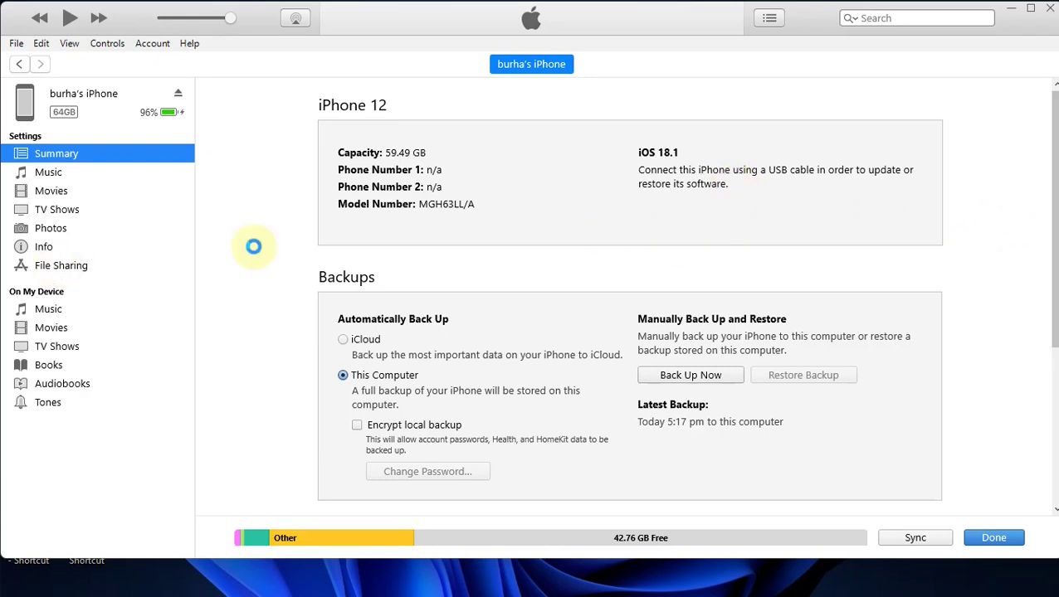
pyautogui.click(253, 244)
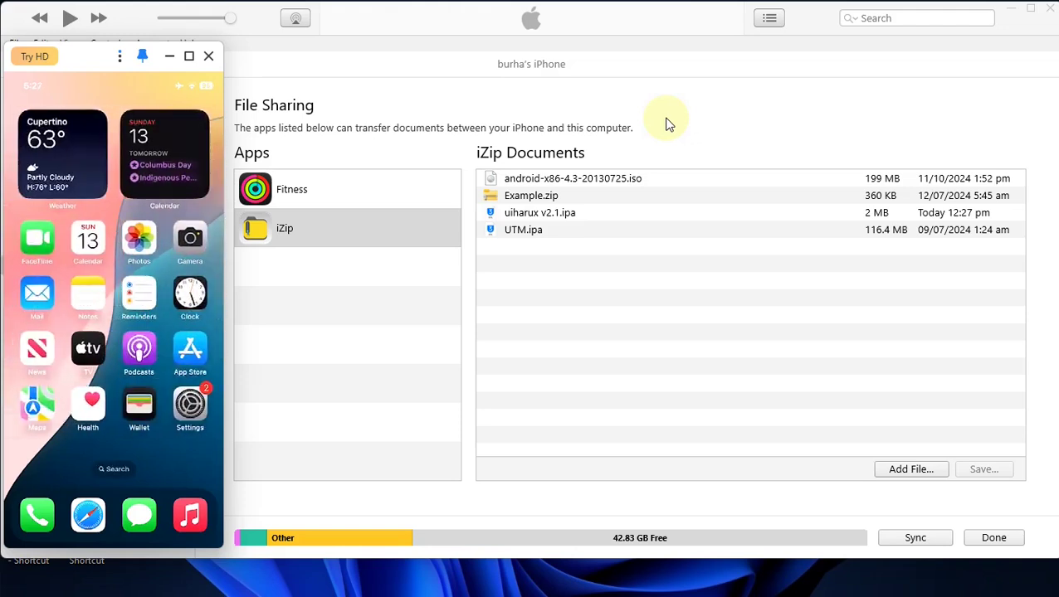
# Save uiharux v2.1.ipa from iZip's documents to a chosen PC folder over Wi-Fi.
pyautogui.click(668, 125)
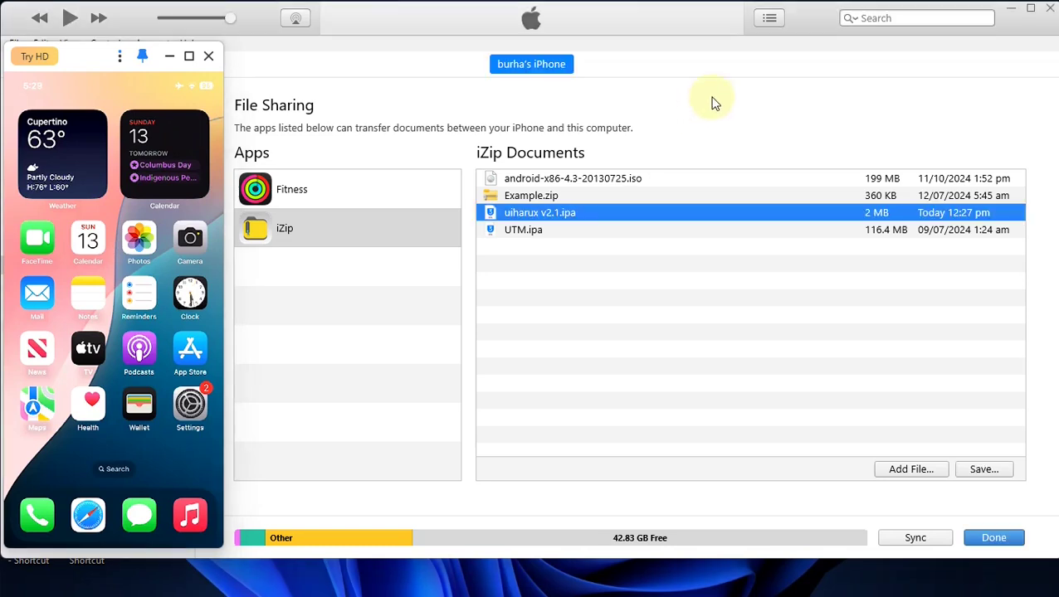
pyautogui.click(320, 233)
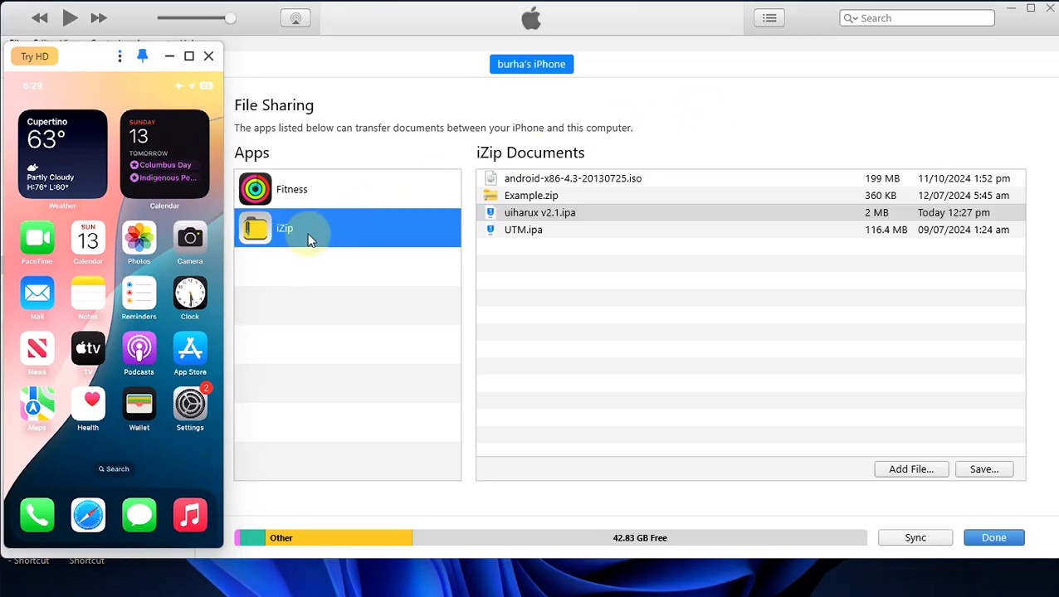
pyautogui.click(546, 215)
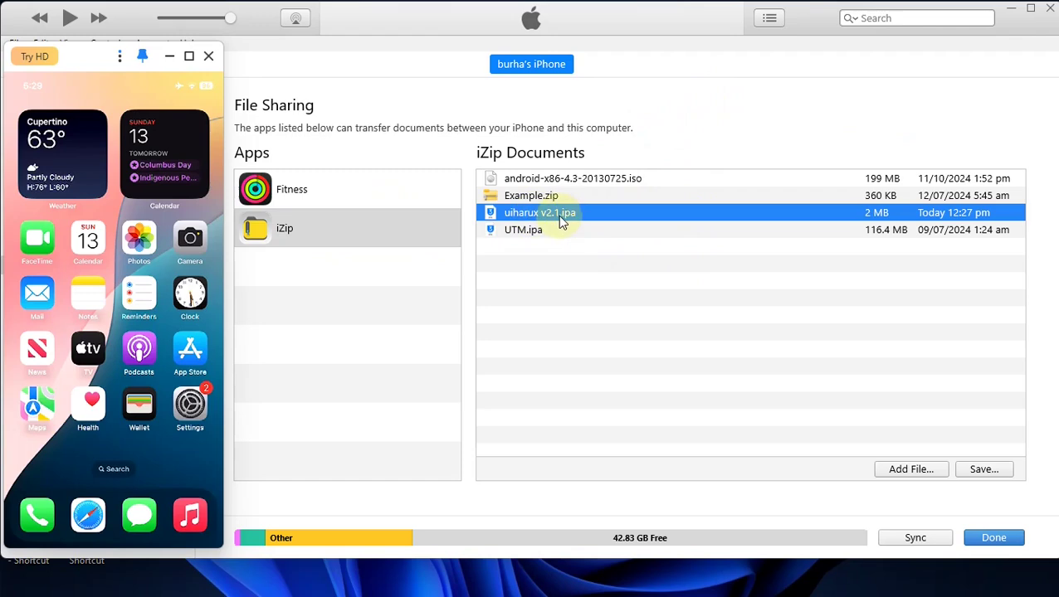
pyautogui.click(980, 470)
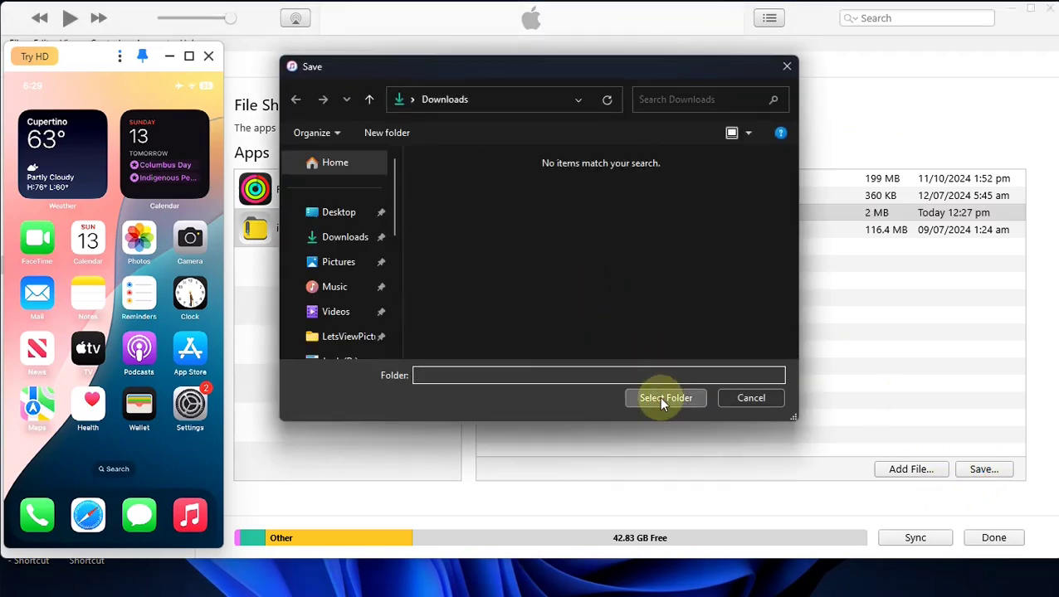
pyautogui.click(665, 400)
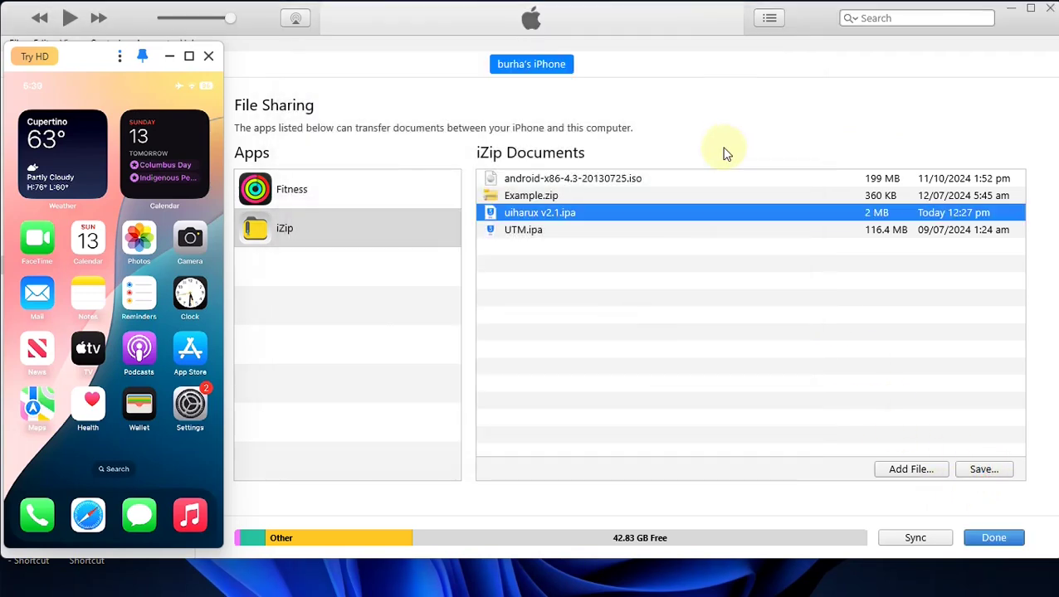